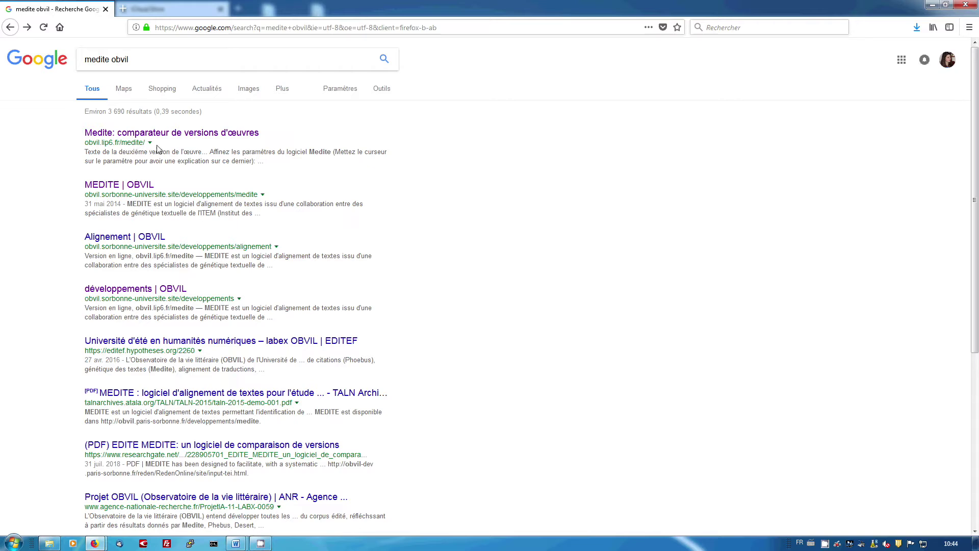
Step: Open the Medite version comparator from the search results and clear the placeholder text for both versions of the work
left_click(191, 133)
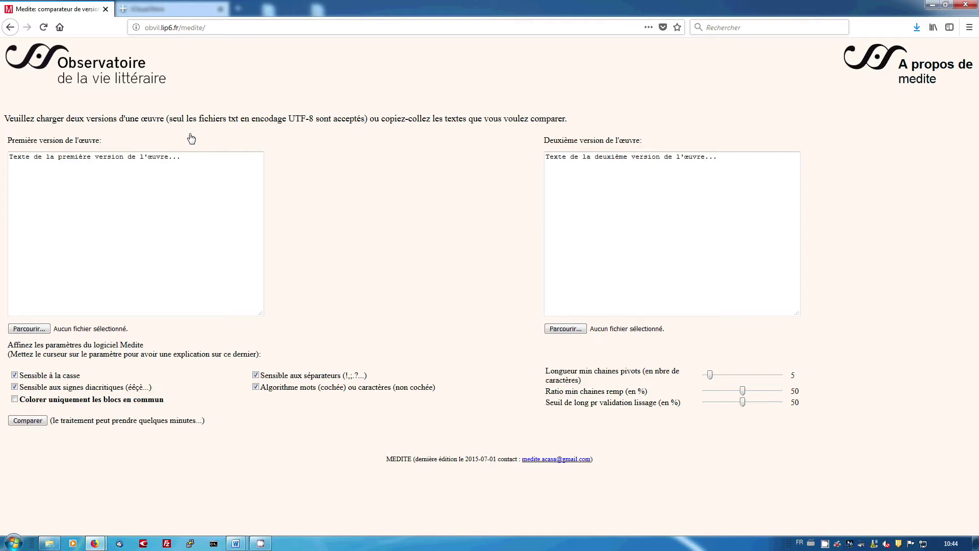
left_click(185, 161)
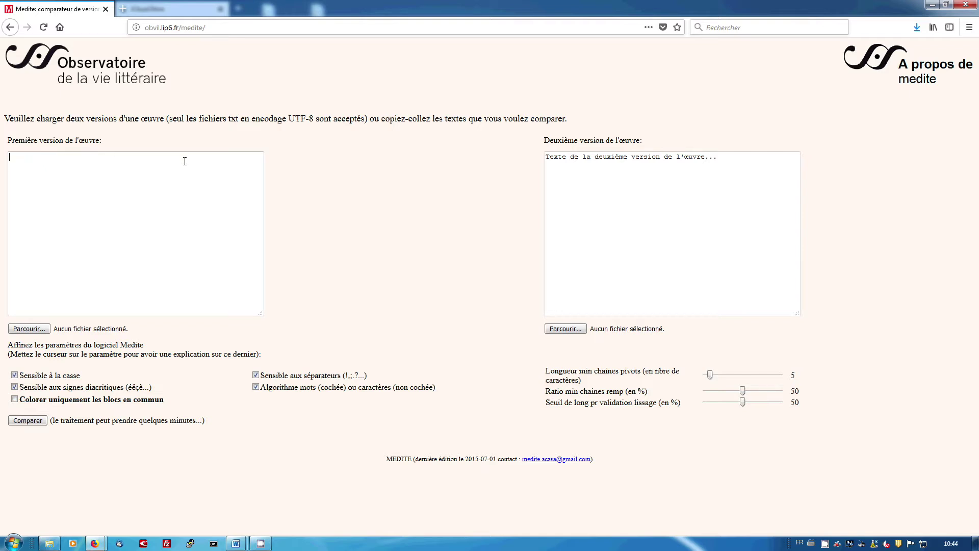
left_click(659, 176)
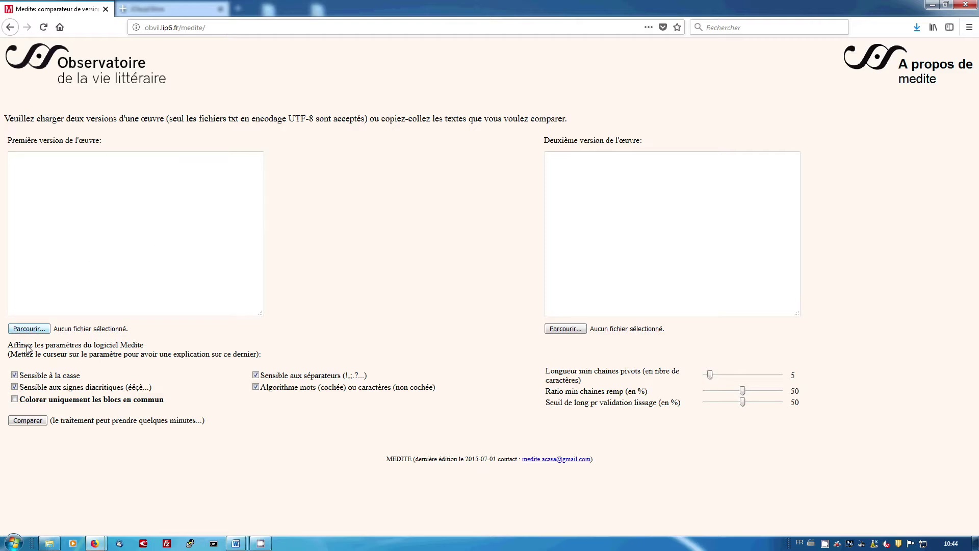
Step: Load DOM JUAN 1682.txt from the Documents library as the first version of the work
left_click(29, 328)
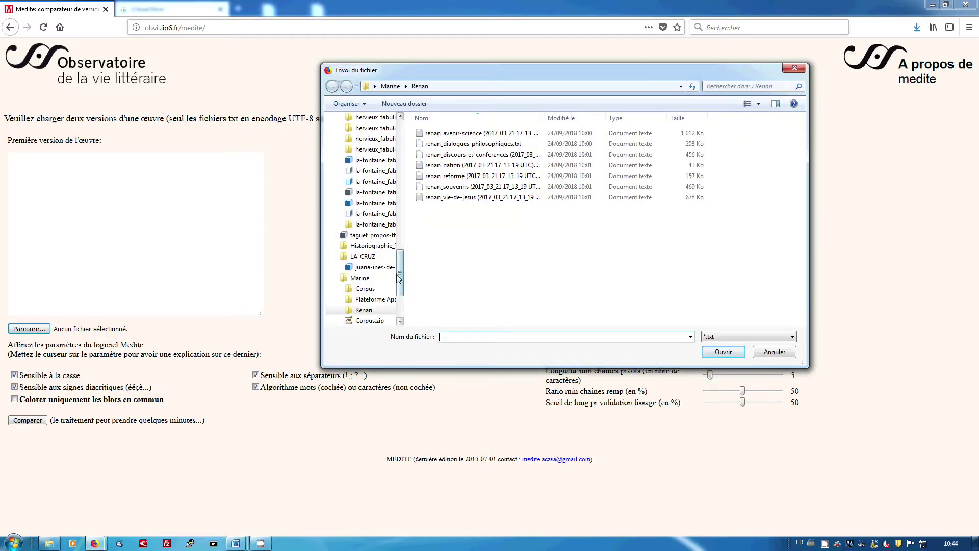
left_click_drag(400, 276, 419, 155)
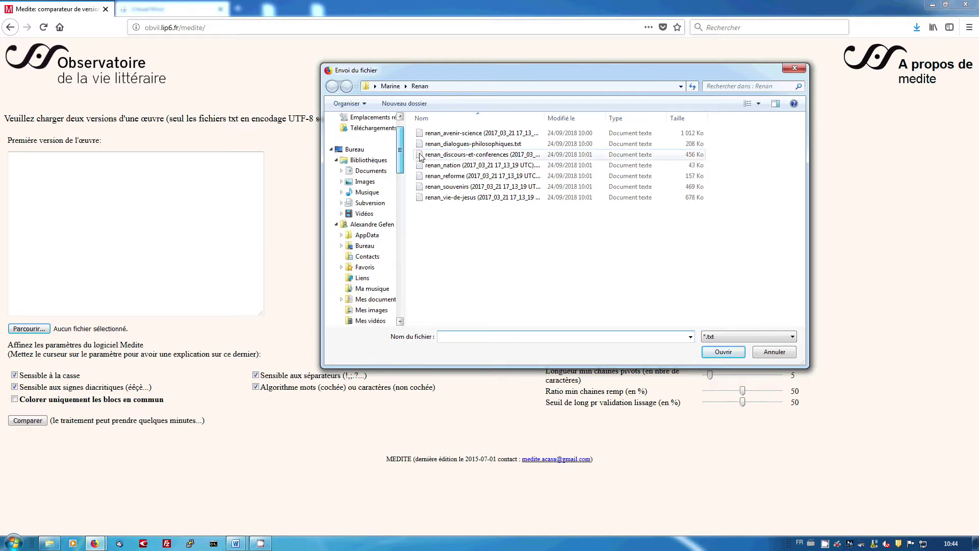
left_click(372, 171)
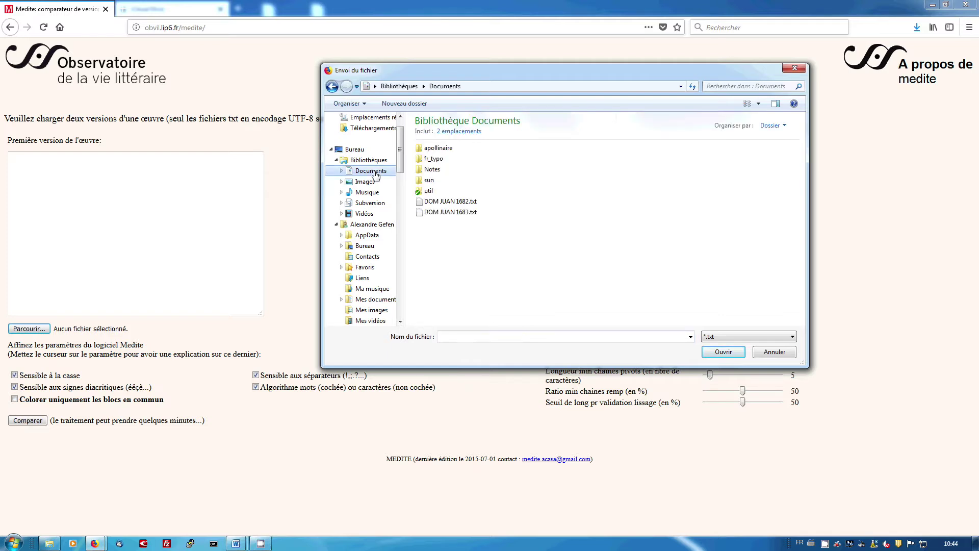
left_click(452, 202)
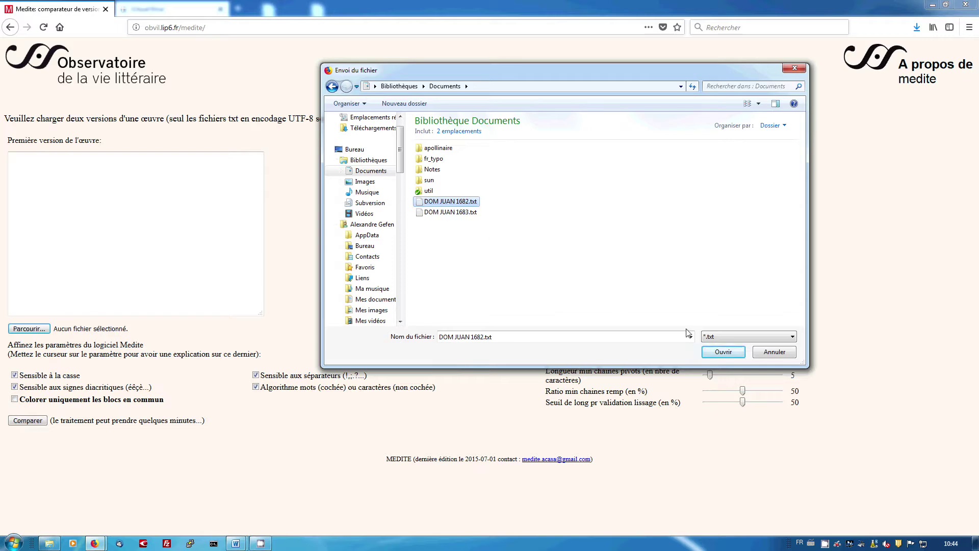
left_click(736, 352)
Step: Load DOM JUAN 1683.txt from the Documents library as the second version of the work
left_click(580, 331)
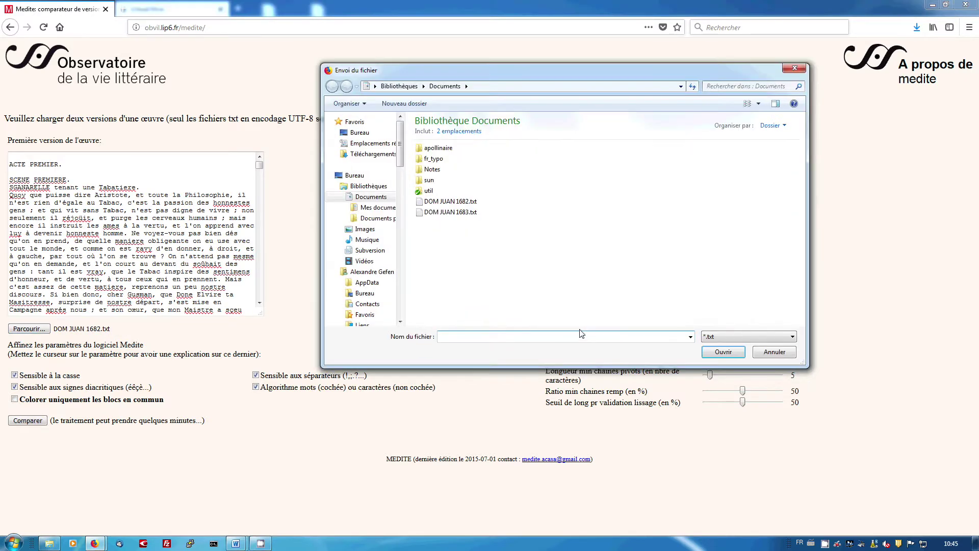
left_click(462, 212)
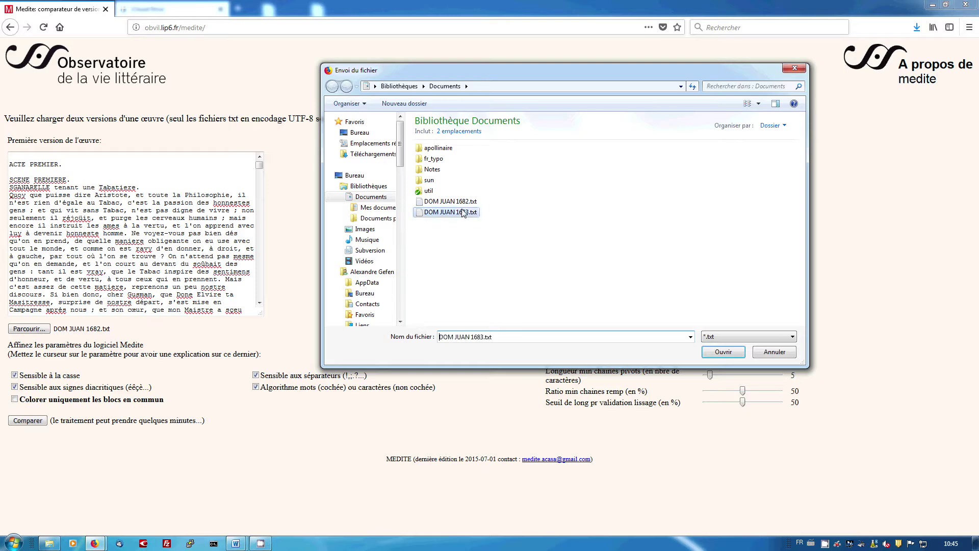
left_click(734, 354)
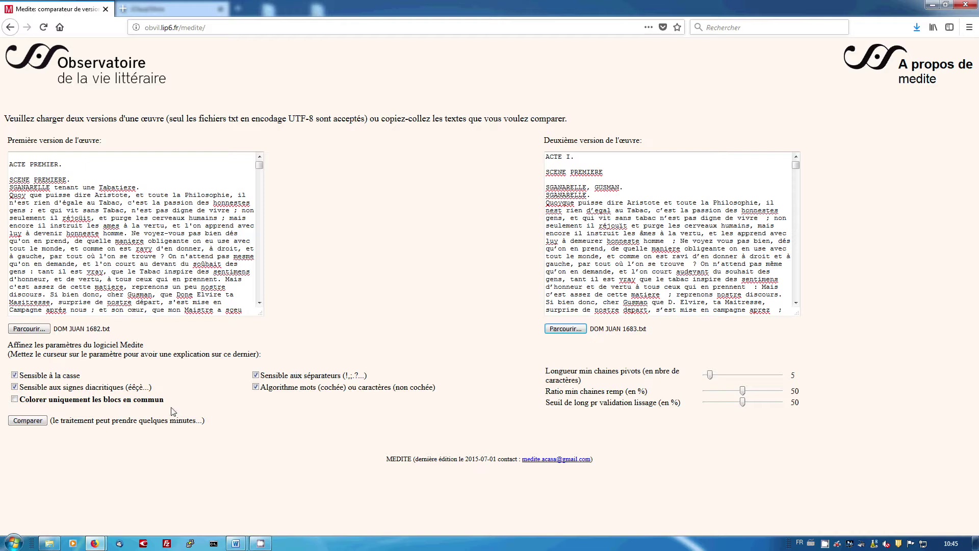
Step: Check the explanations of the Medite parameters and run the comparison with the default settings
mouse_move(71, 379)
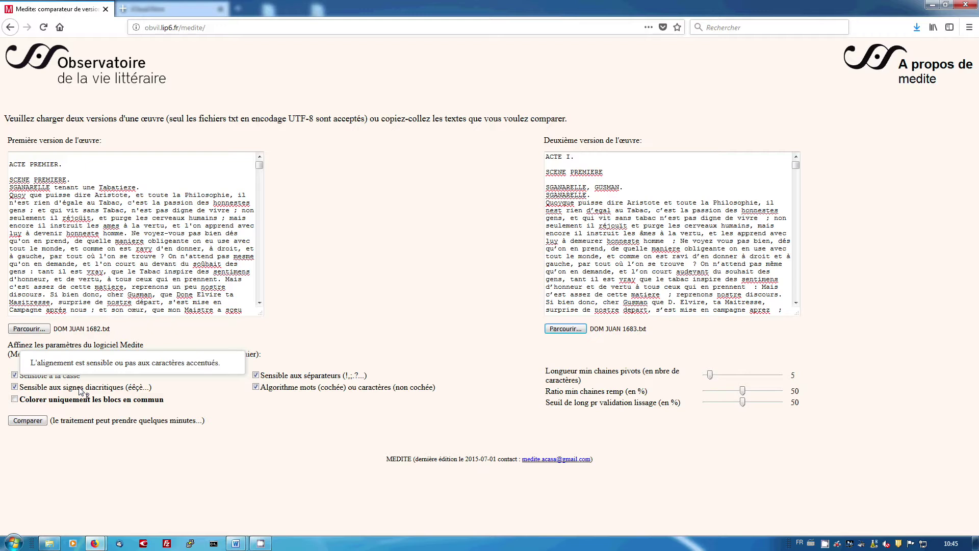
mouse_move(320, 382)
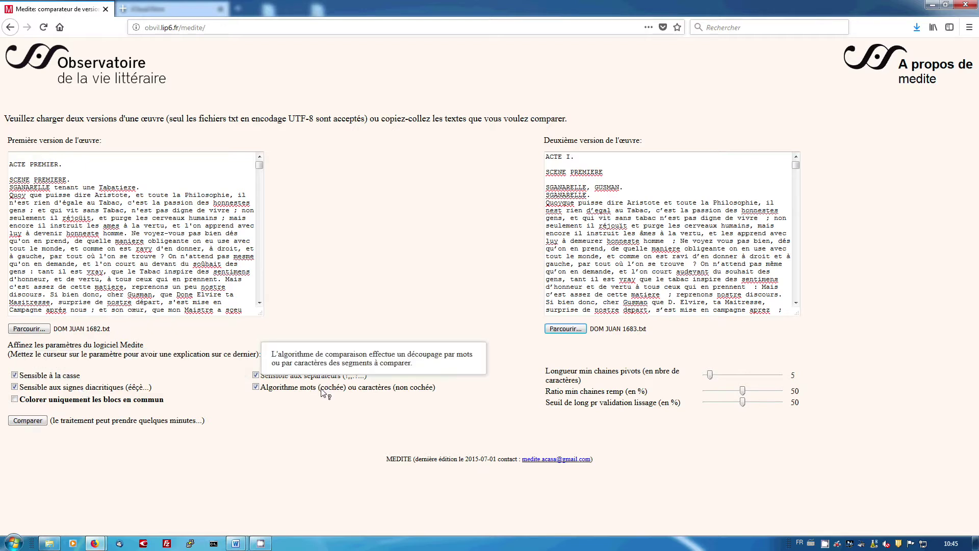
mouse_move(558, 381)
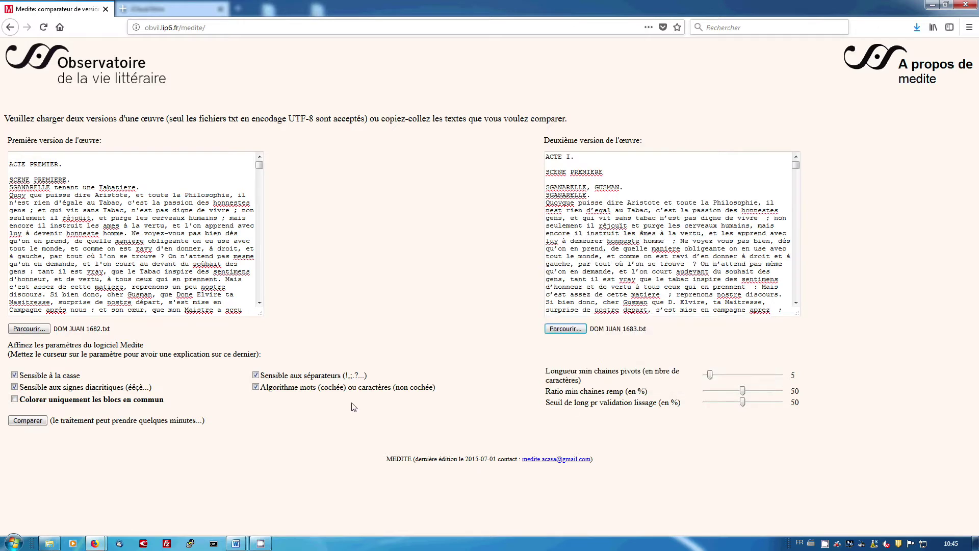
left_click(33, 420)
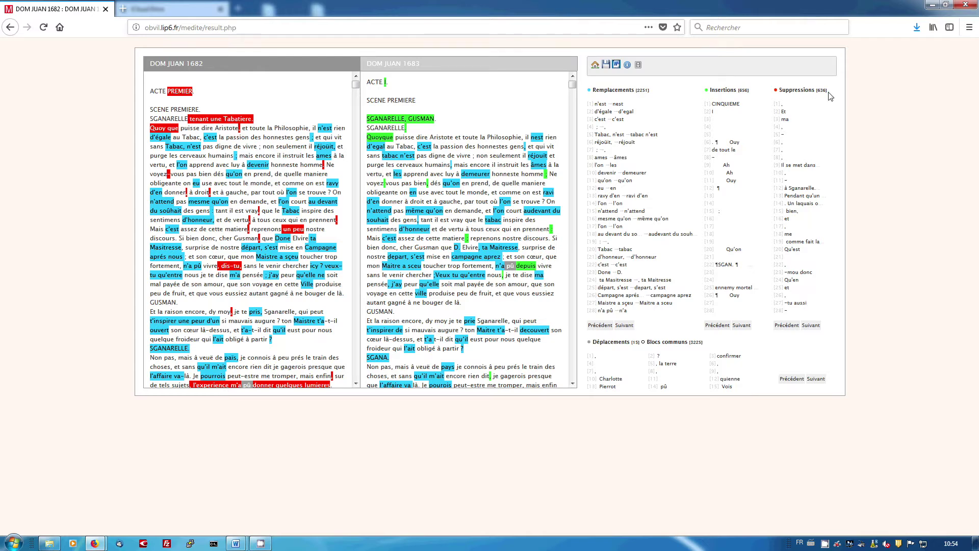
Step: Read the comparator's help on the colour coding and the two ways of navigating the texts, and close it
left_click(627, 65)
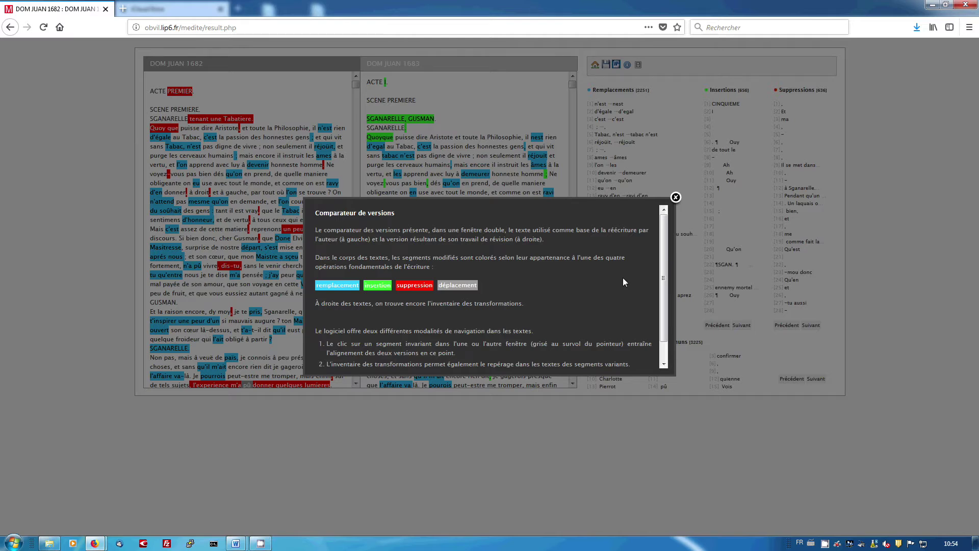
scroll(623, 278, "down", 1)
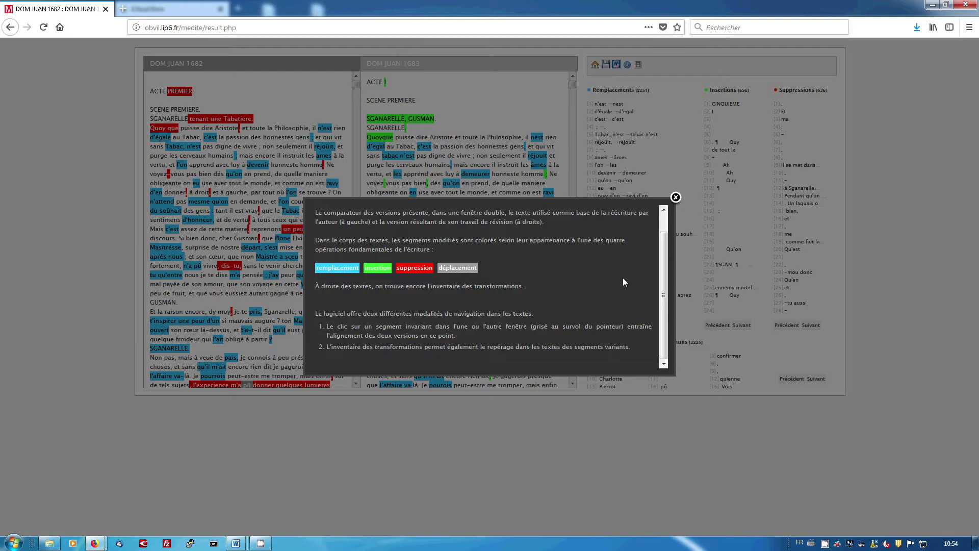
left_click(676, 197)
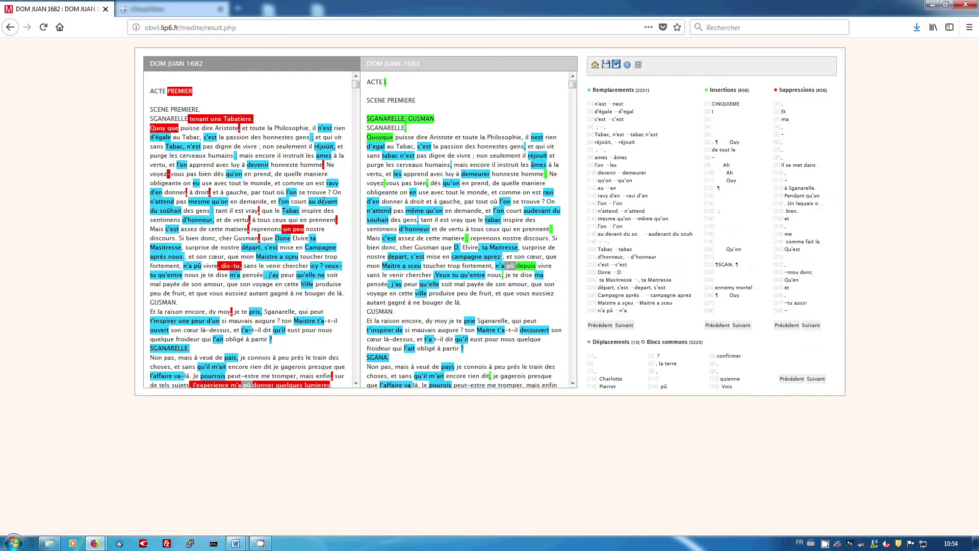
Step: Align the two versions on unchanged passages further down, at "En ce cas, Monsieur" and at "vous dire vos veritez"
scroll(329, 102, "down", 3)
scroll(329, 102, "down", 10)
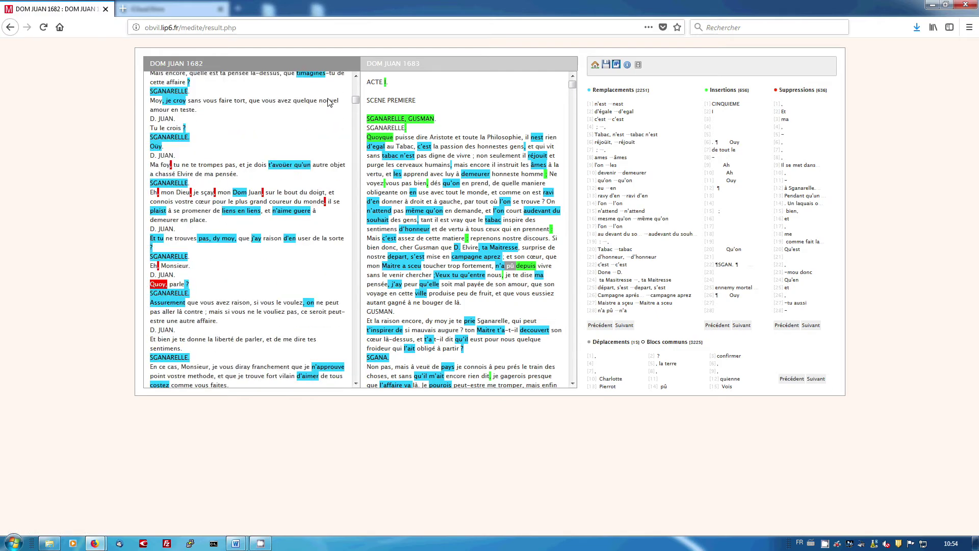
scroll(328, 102, "down", 5)
scroll(539, 116, "down", 10)
scroll(540, 120, "down", 10)
scroll(539, 121, "down", 5)
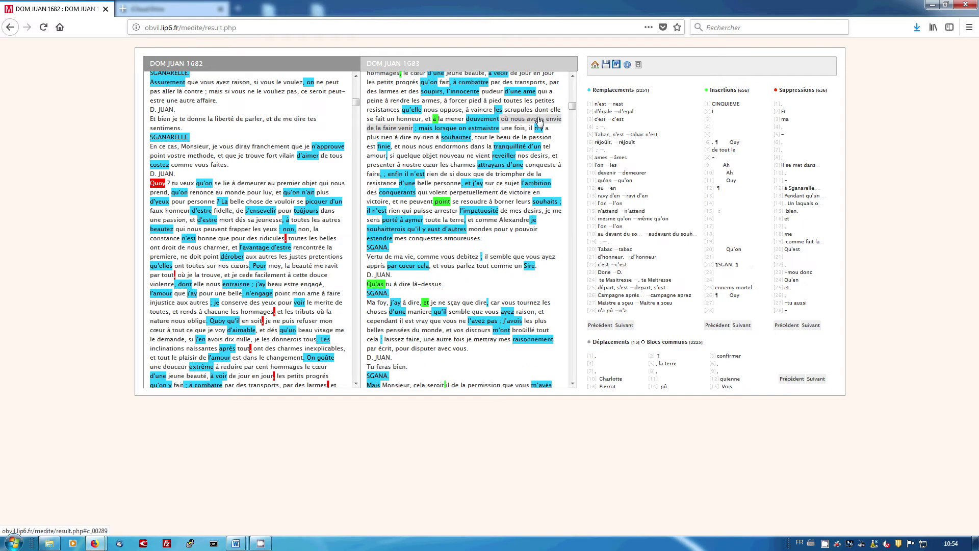
left_click(190, 147)
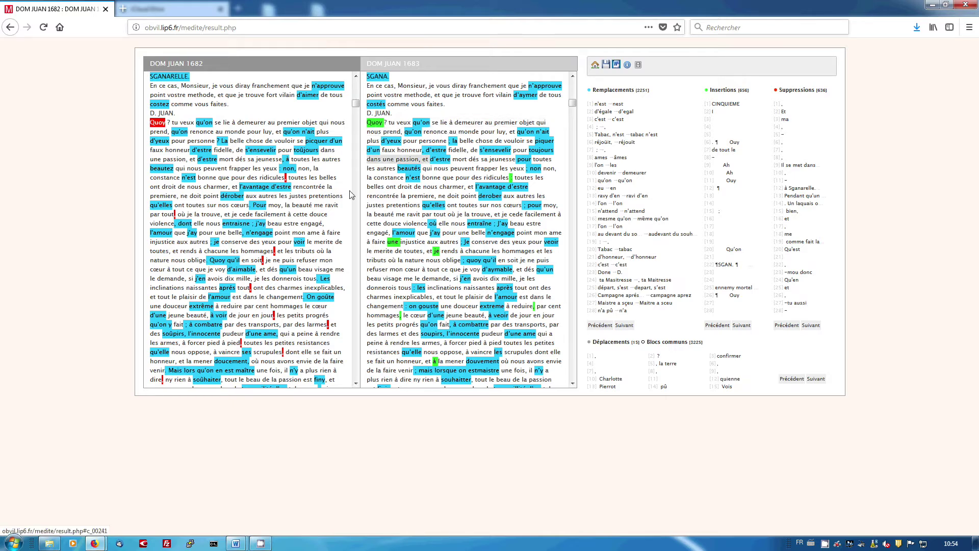
scroll(296, 240, "down", 15)
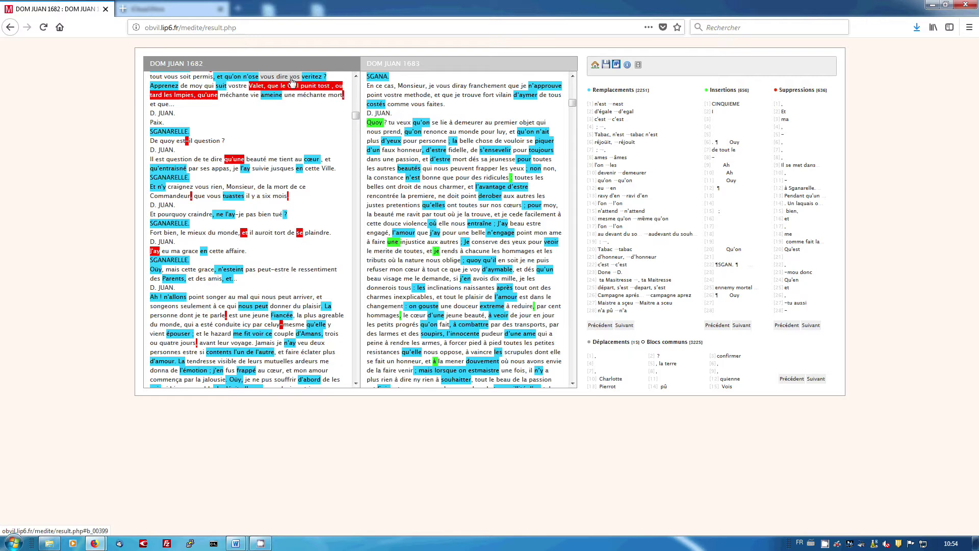
scroll(297, 99, "down", 1)
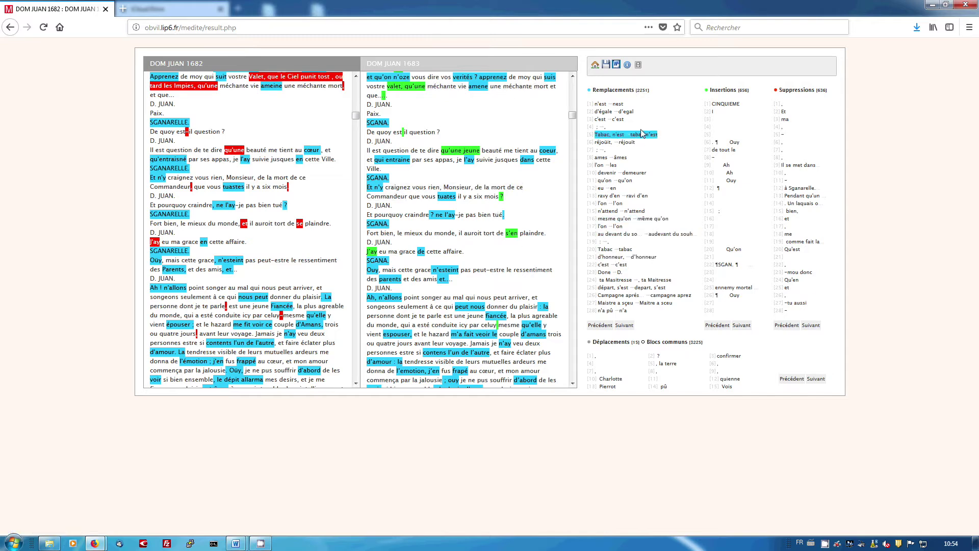
Step: Locate the replacements "d'égale – d'égal" and "devenir – demeurer" in the 1682 text, aligning the 1683 version with each passage
left_click(630, 115)
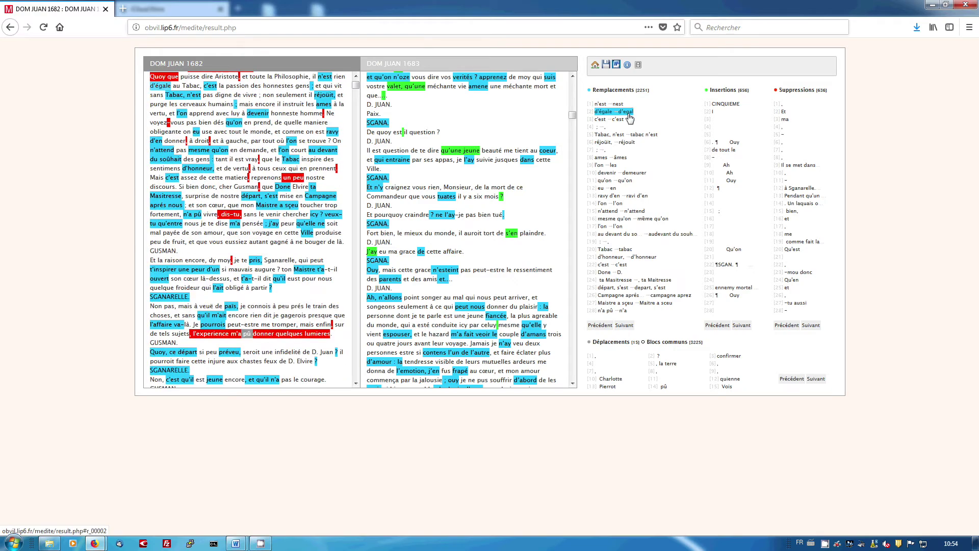
left_click(188, 88)
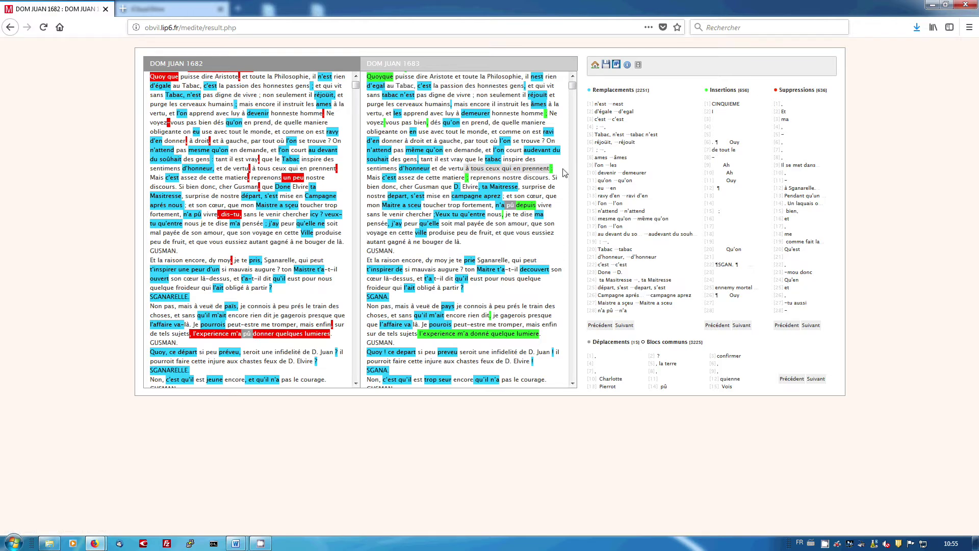
left_click(628, 174)
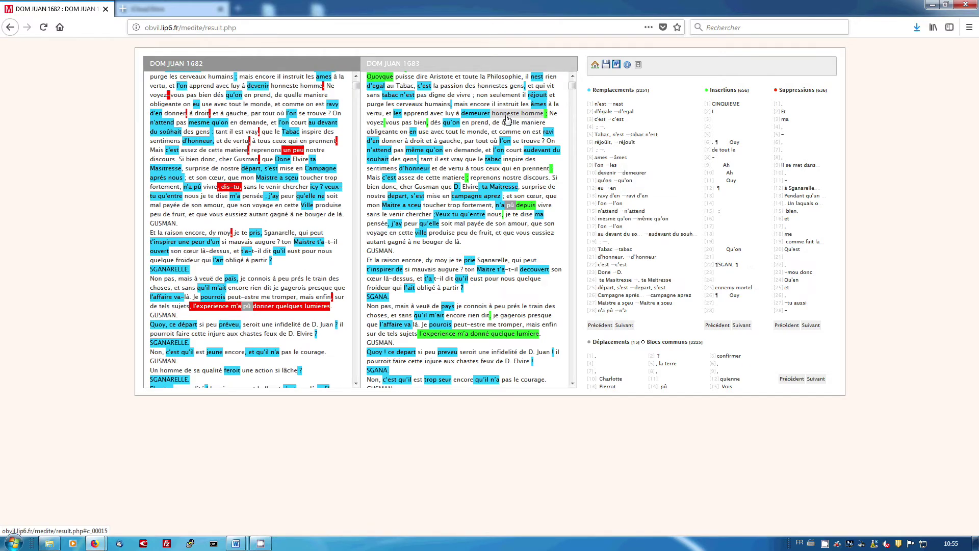
scroll(507, 119, "down", 1)
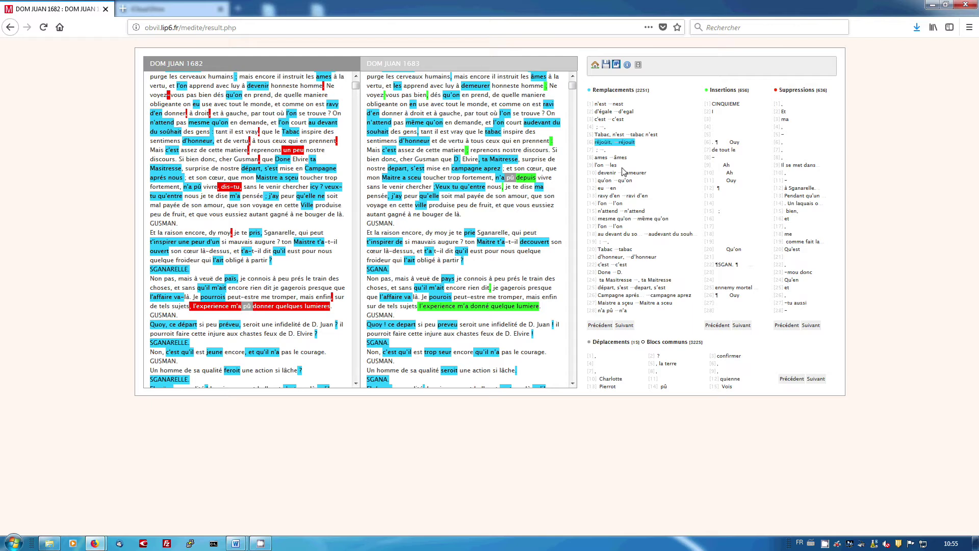
Step: Browse the inventory of replacements for spelling, punctuation and wording variants between the two versions
scroll(630, 311, "down", 5)
scroll(630, 311, "down", 15)
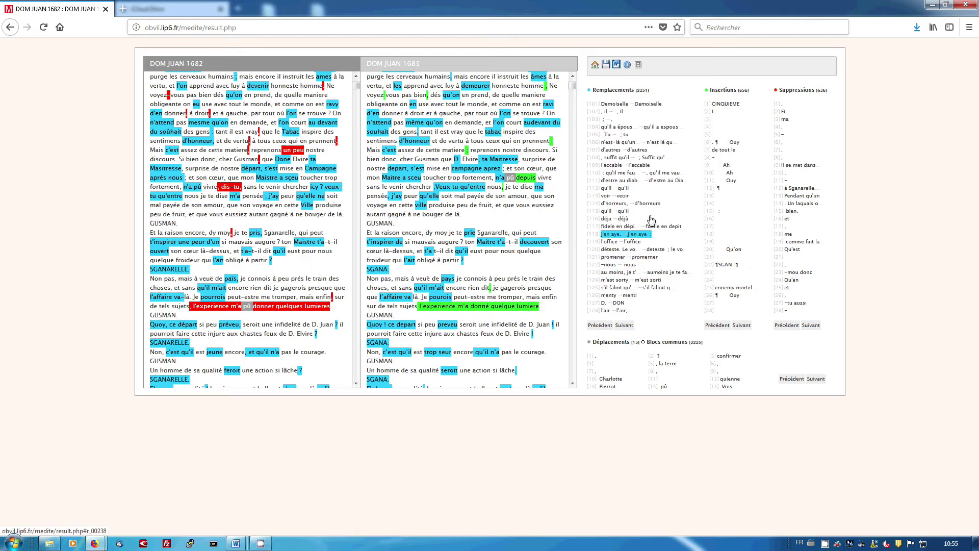
scroll(649, 227, "down", 5)
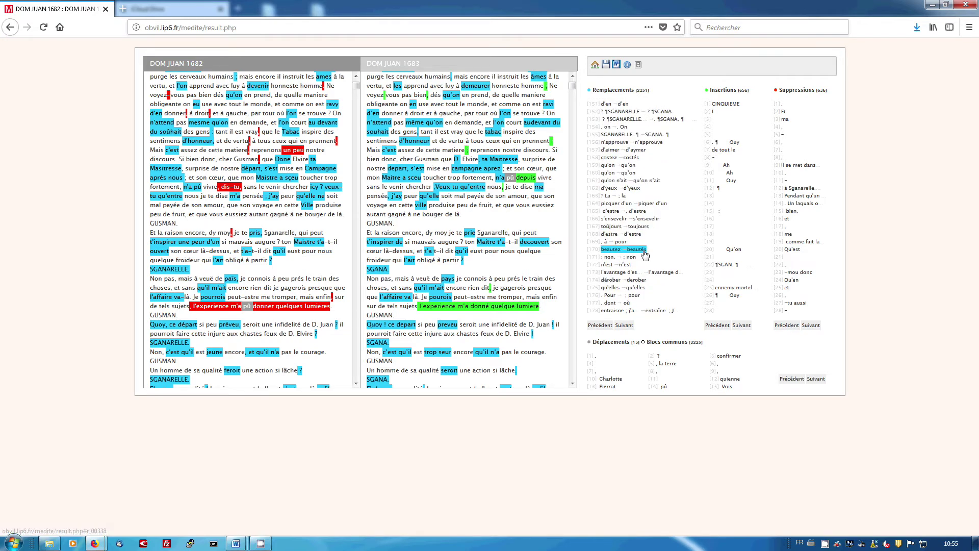
scroll(645, 254, "down", 10)
scroll(657, 280, "down", 5)
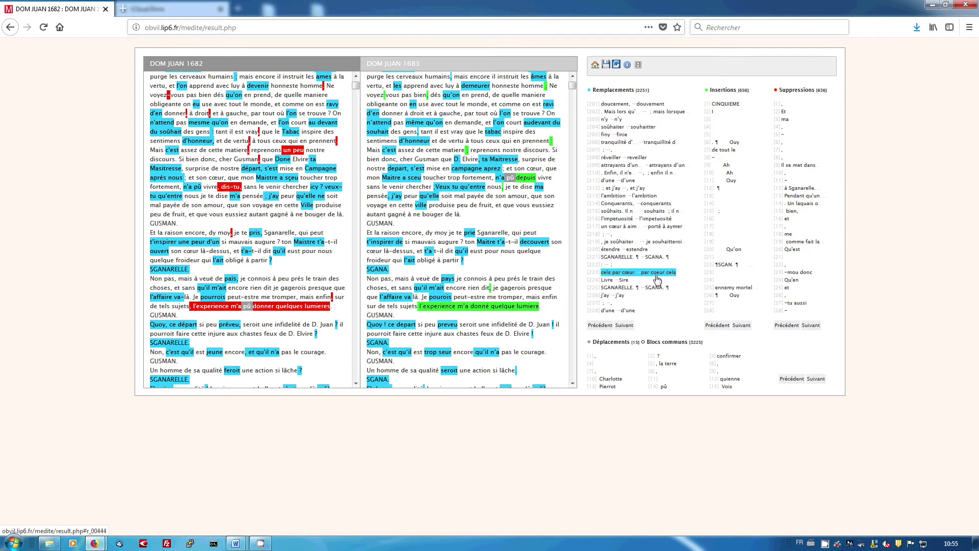
scroll(658, 280, "down", 9)
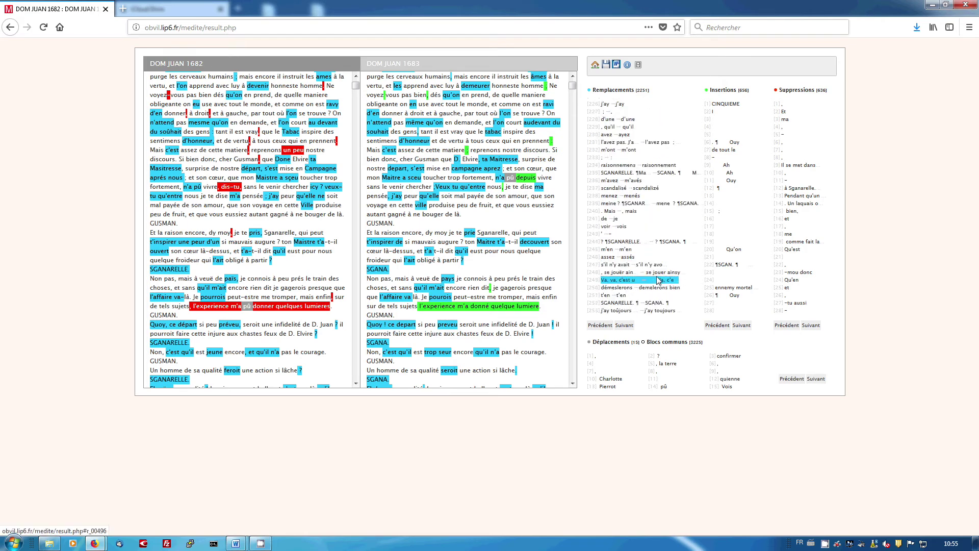
scroll(658, 281, "down", 1)
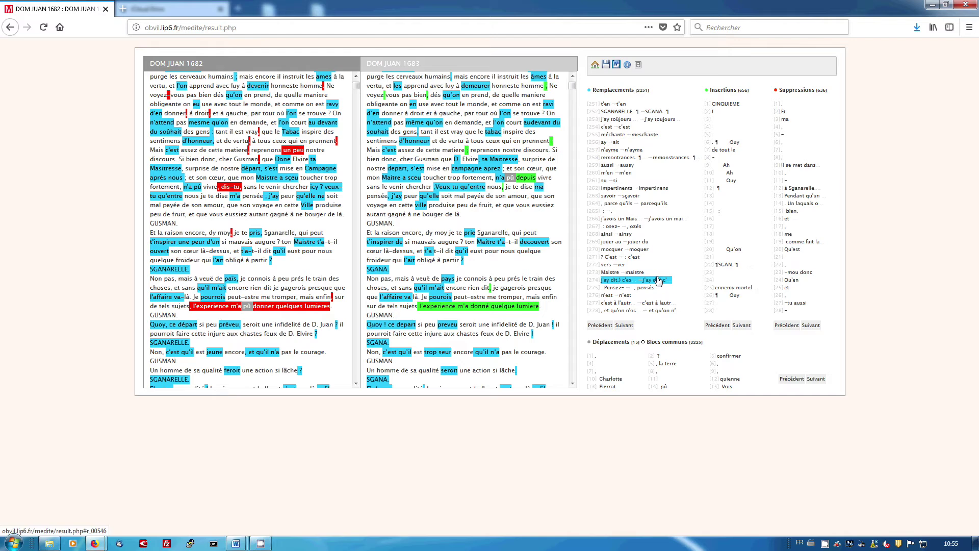
scroll(658, 279, "down", 20)
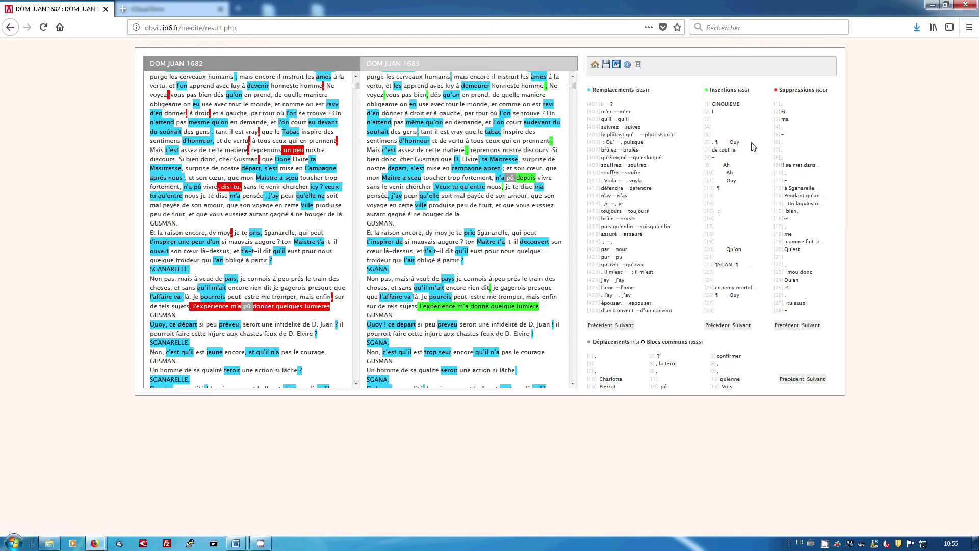
Step: Browse the inventory of deletions and locate the deleted word "impunément" in the 1682 text
scroll(800, 166, "down", 20)
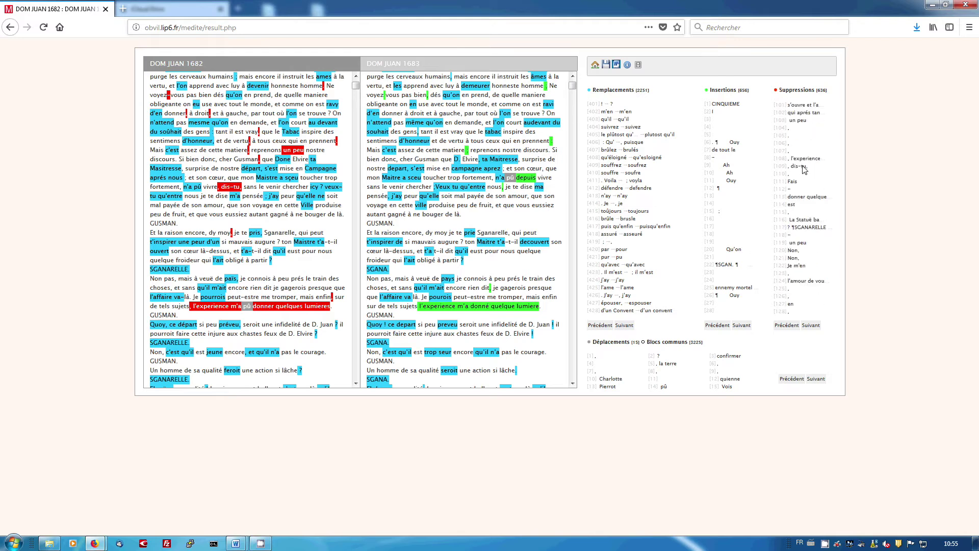
scroll(805, 170, "down", 6)
scroll(804, 169, "down", 10)
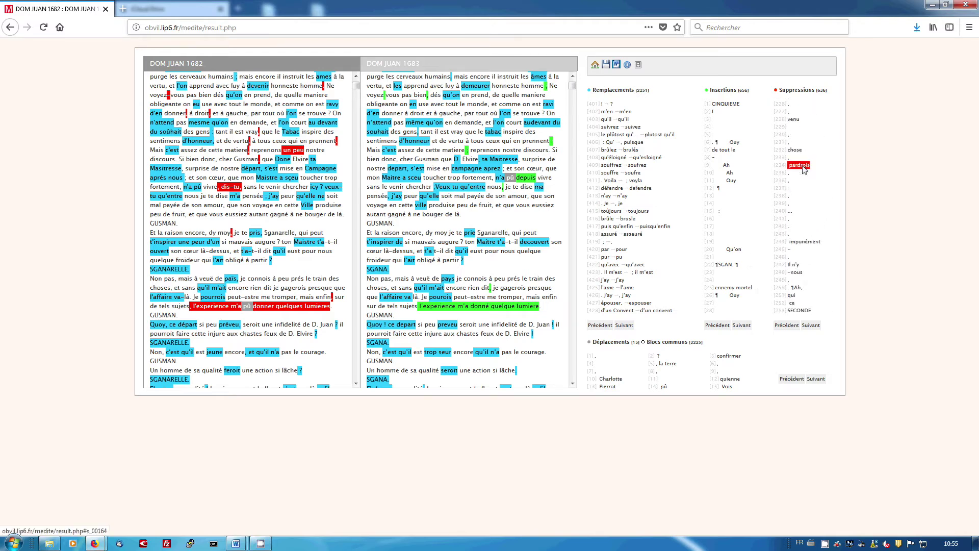
left_click(805, 244)
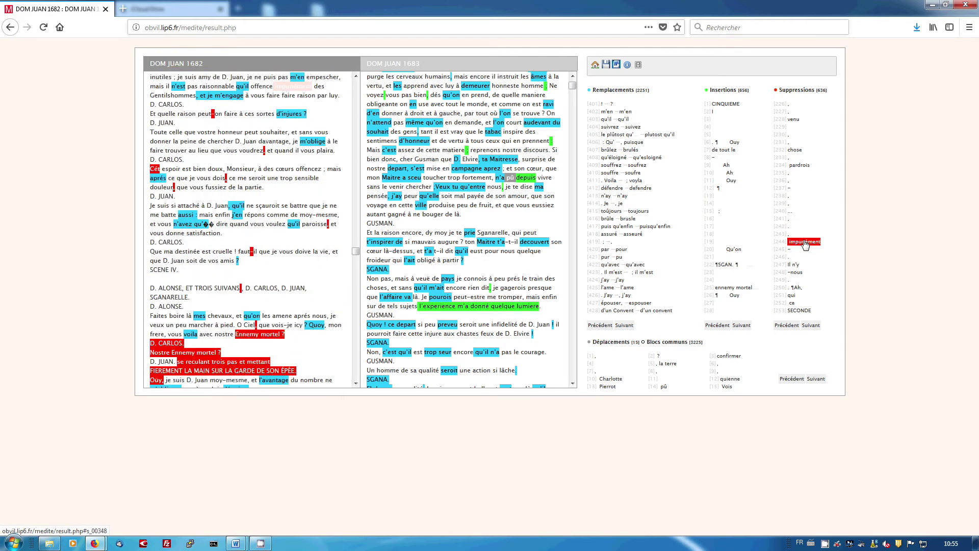
Step: Align the 1683 text with the "impunément" passage, and locate the deleted stage direction "se sauve encore derriere Charlote" in both versions
left_click(317, 87)
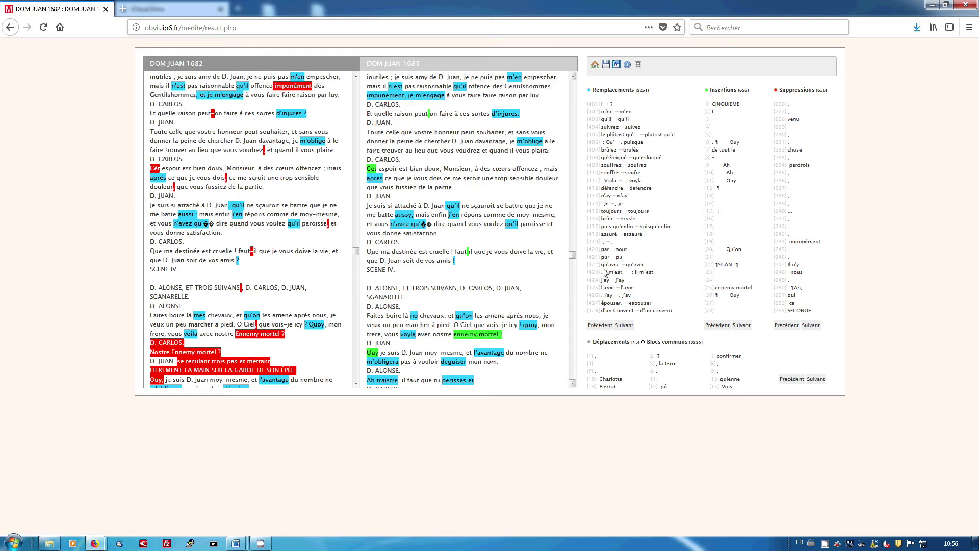
scroll(804, 303, "down", 5)
scroll(830, 250, "down", 8)
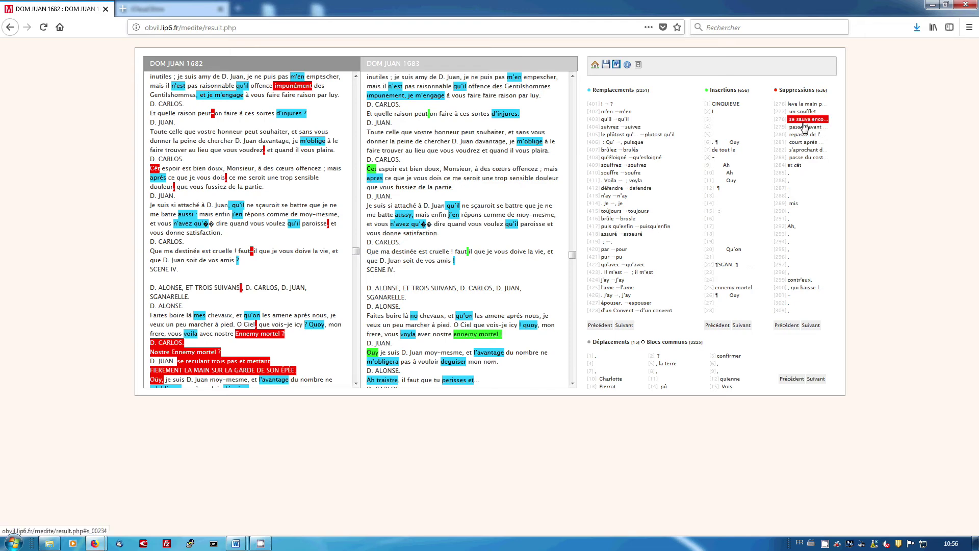
left_click(807, 121)
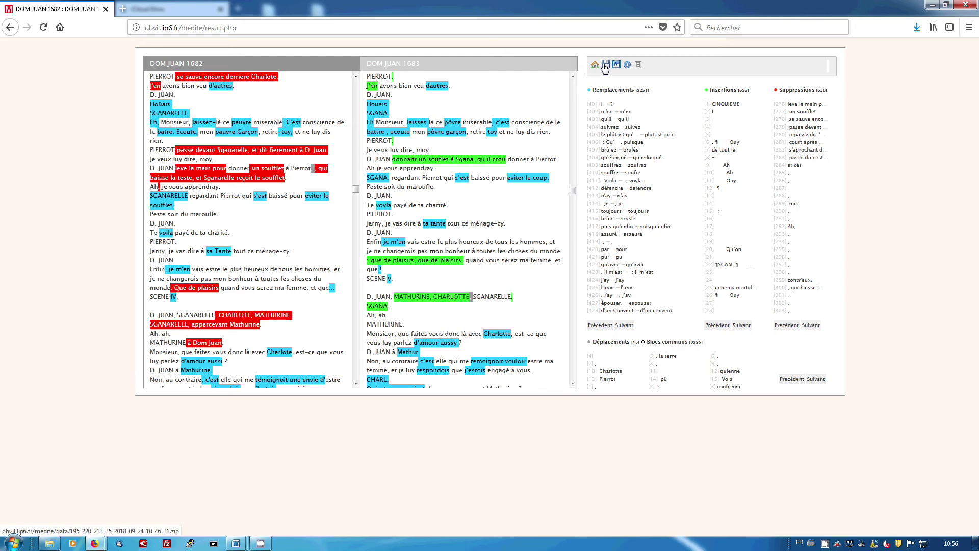
Step: Bring up the ZIP download of the comparison results and dismiss it, and open the DOCX export in Microsoft Word
left_click(605, 67)
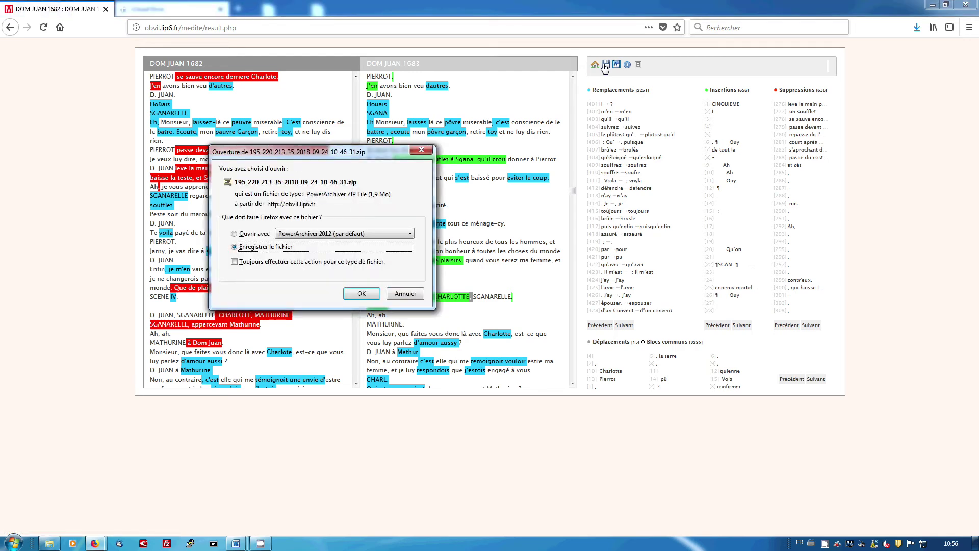
left_click(421, 150)
left_click(615, 65)
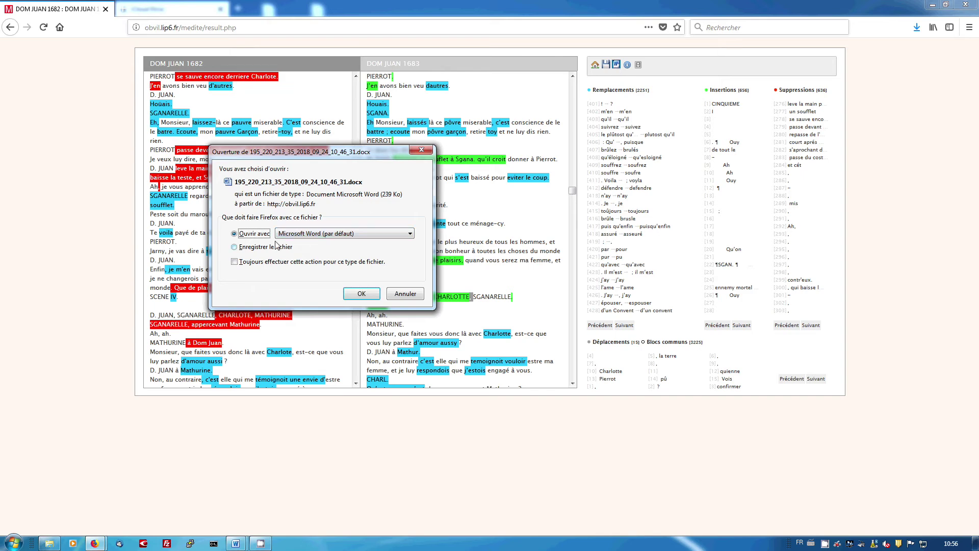
left_click(370, 298)
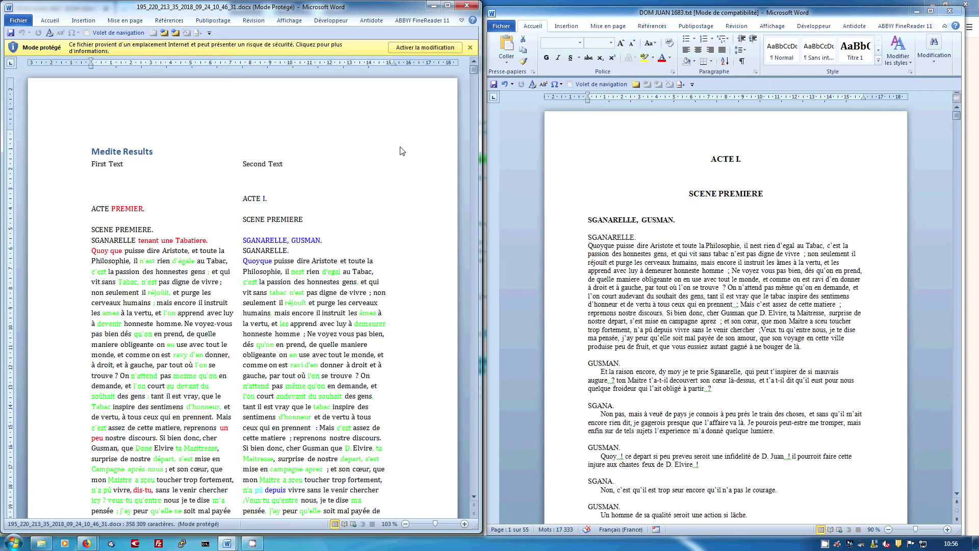
Step: Look through the two-column Medite results document, and minimize both Word windows to return to the comparison page
left_click_drag(476, 70, 472, 115)
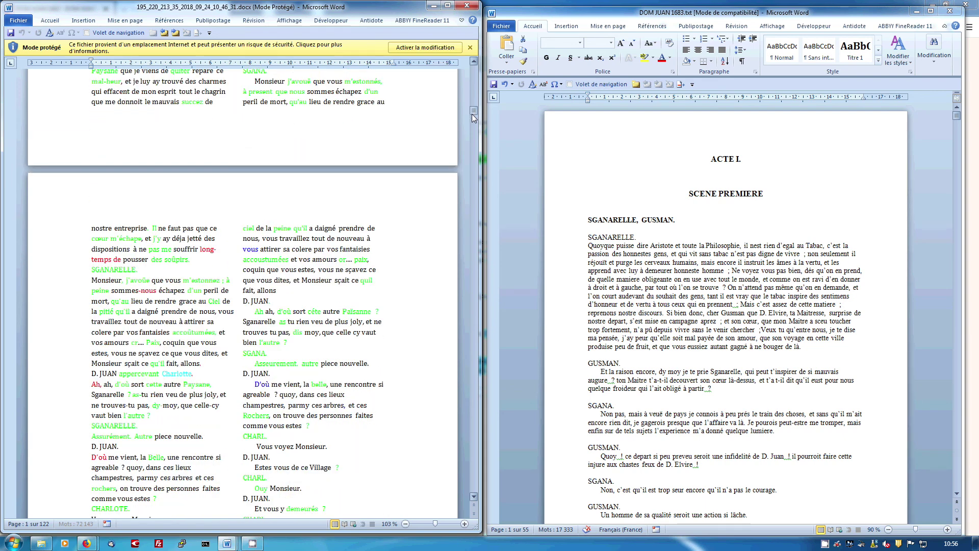
left_click(432, 10)
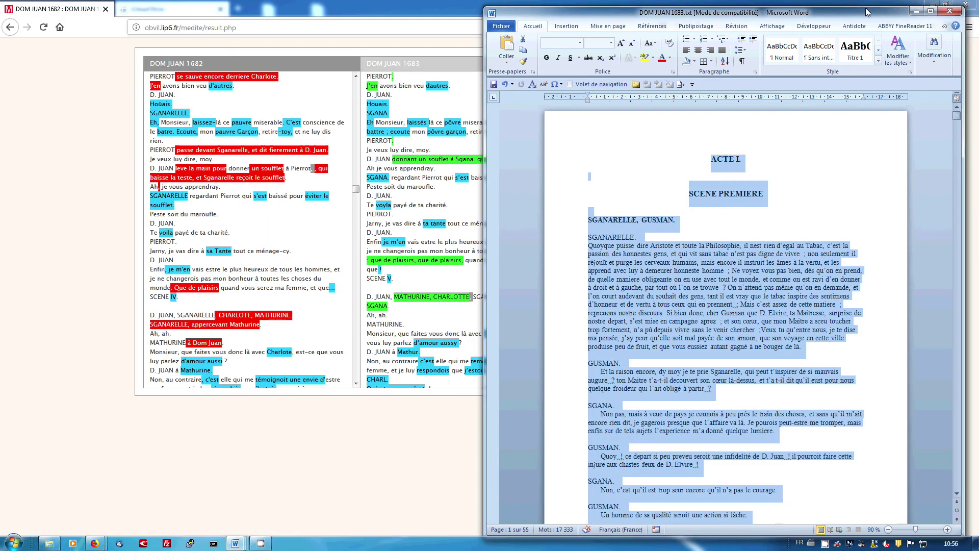
left_click(916, 13)
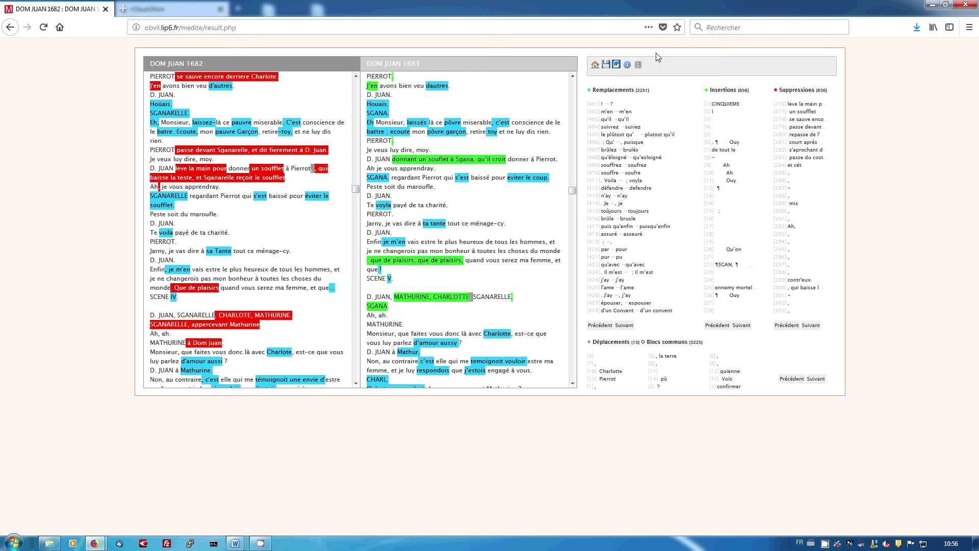
Step: Return to the Medite home page and open the page about the MEDITE project
left_click(595, 65)
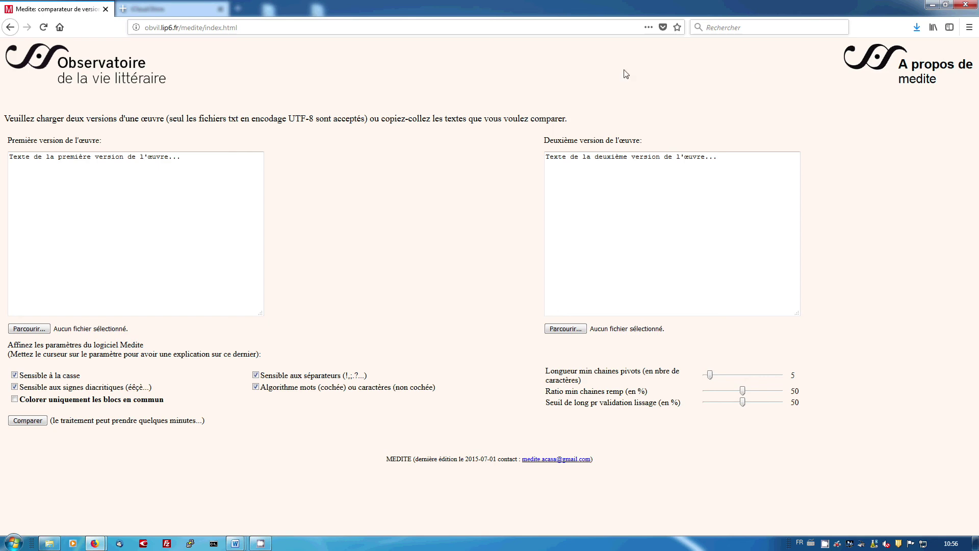
left_click(912, 76)
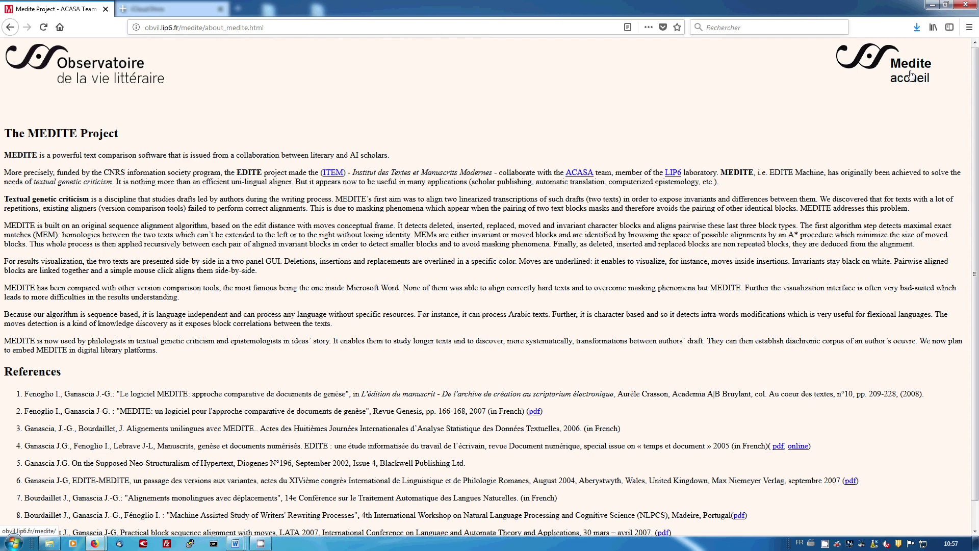